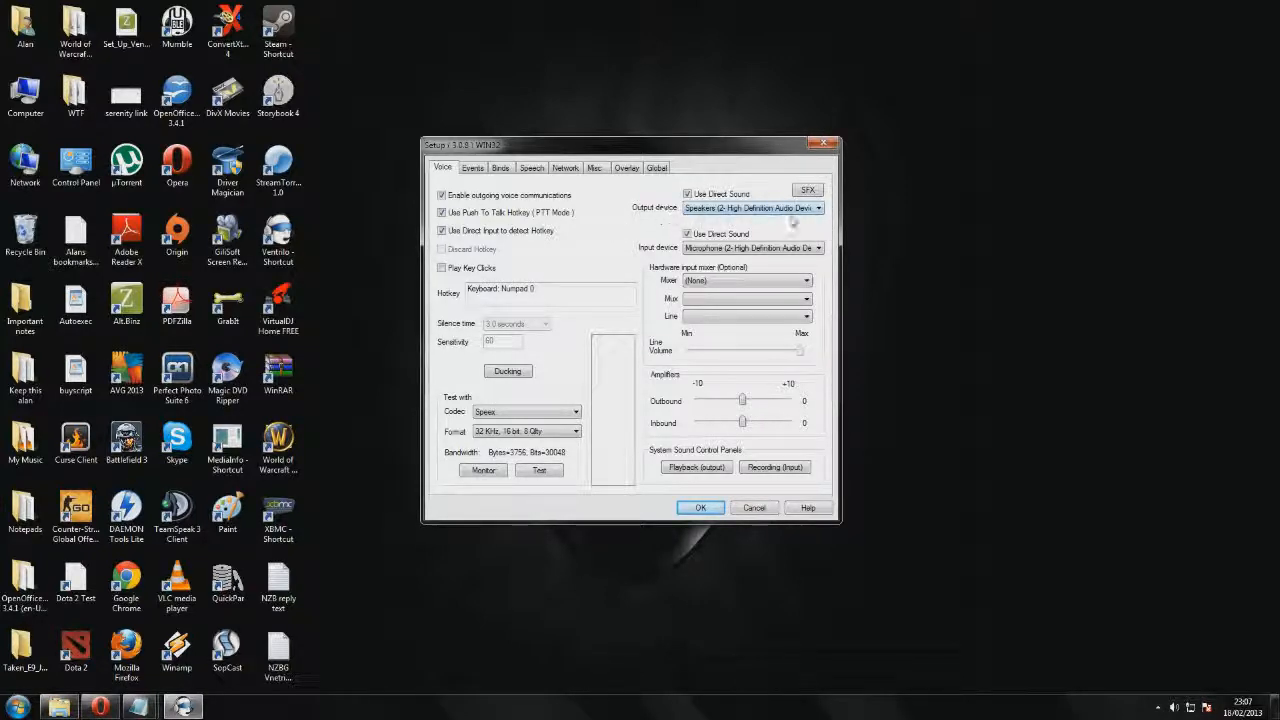
# Step: Examine the available output and input devices in the voice setup without changing either selection
pyautogui.click(818, 209)
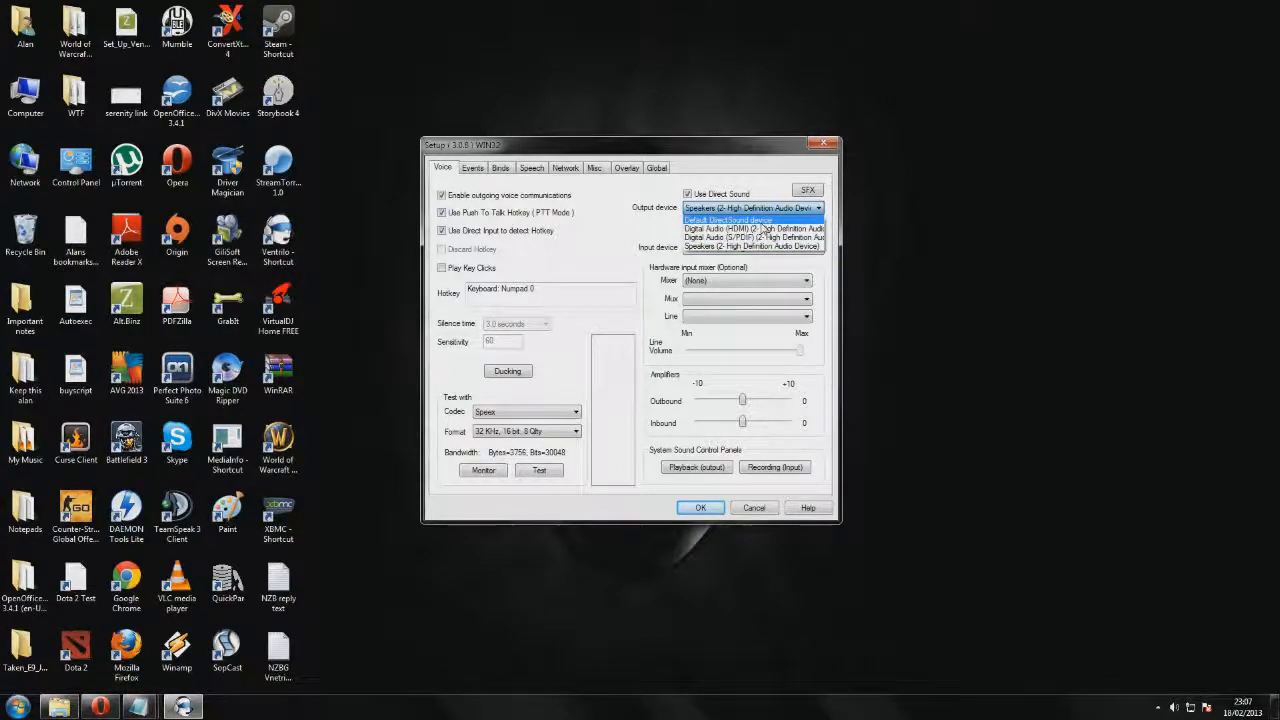
pyautogui.click(603, 244)
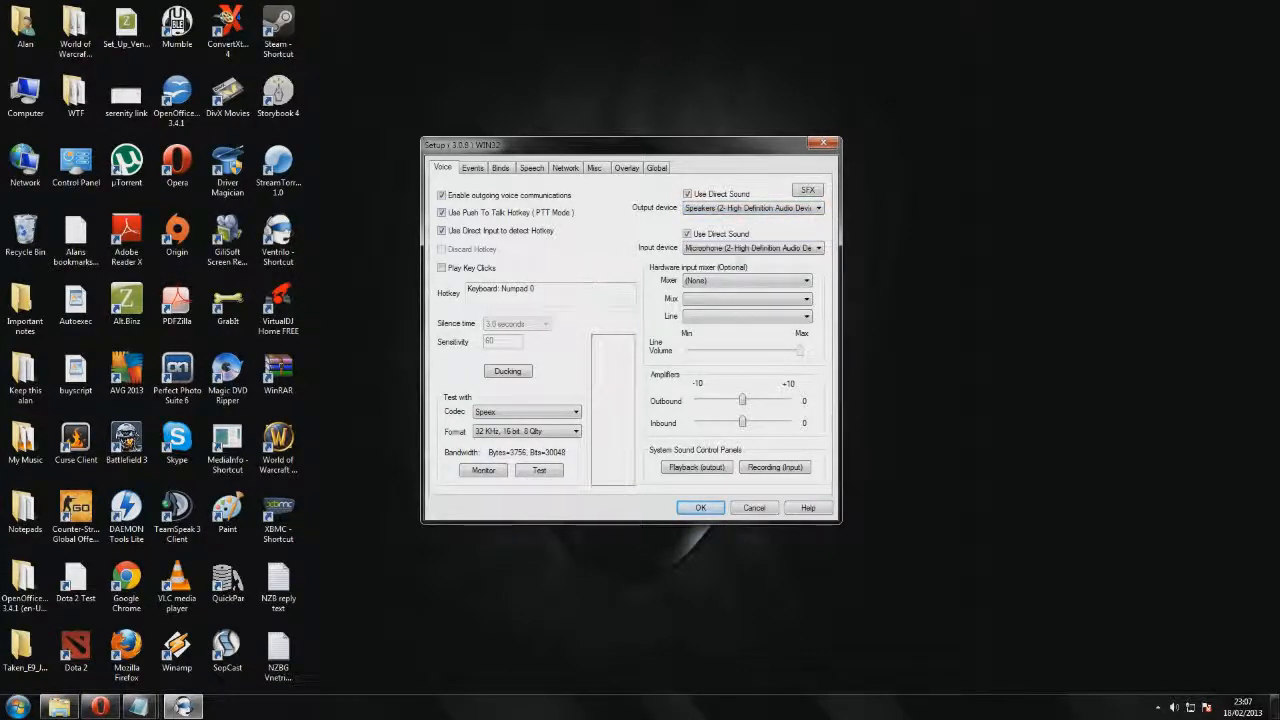
pyautogui.click(819, 248)
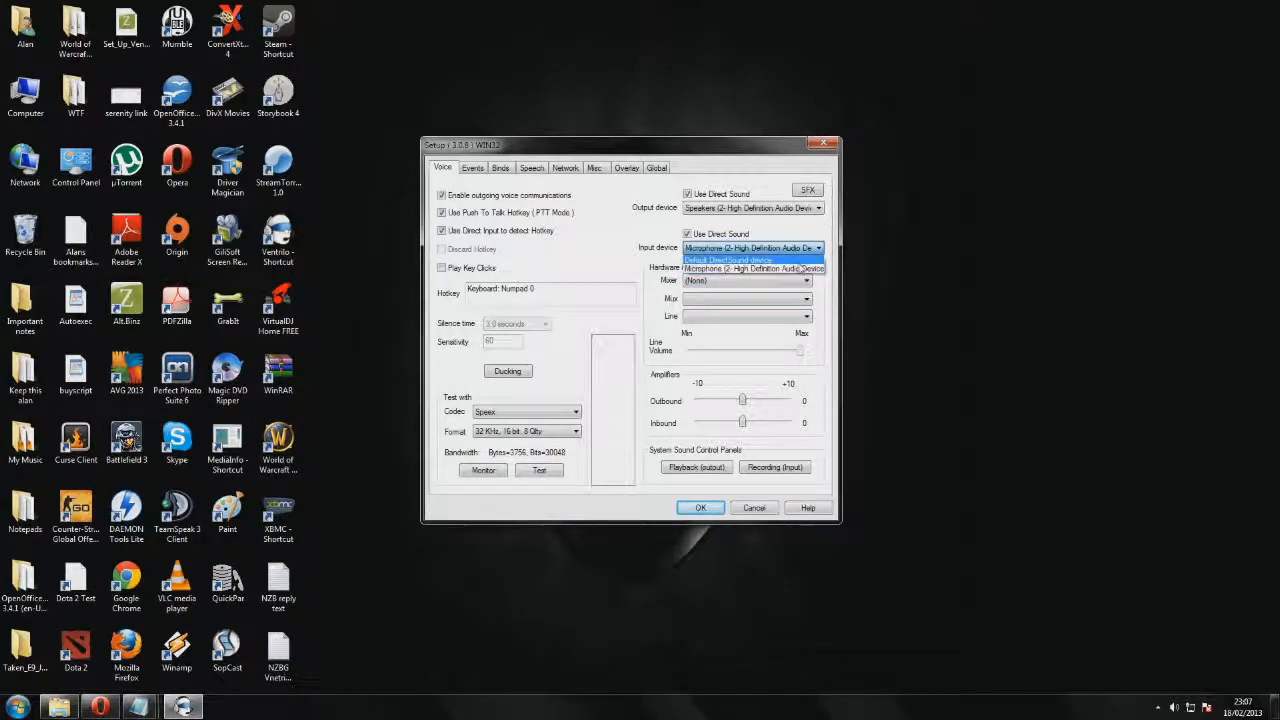
pyautogui.click(562, 267)
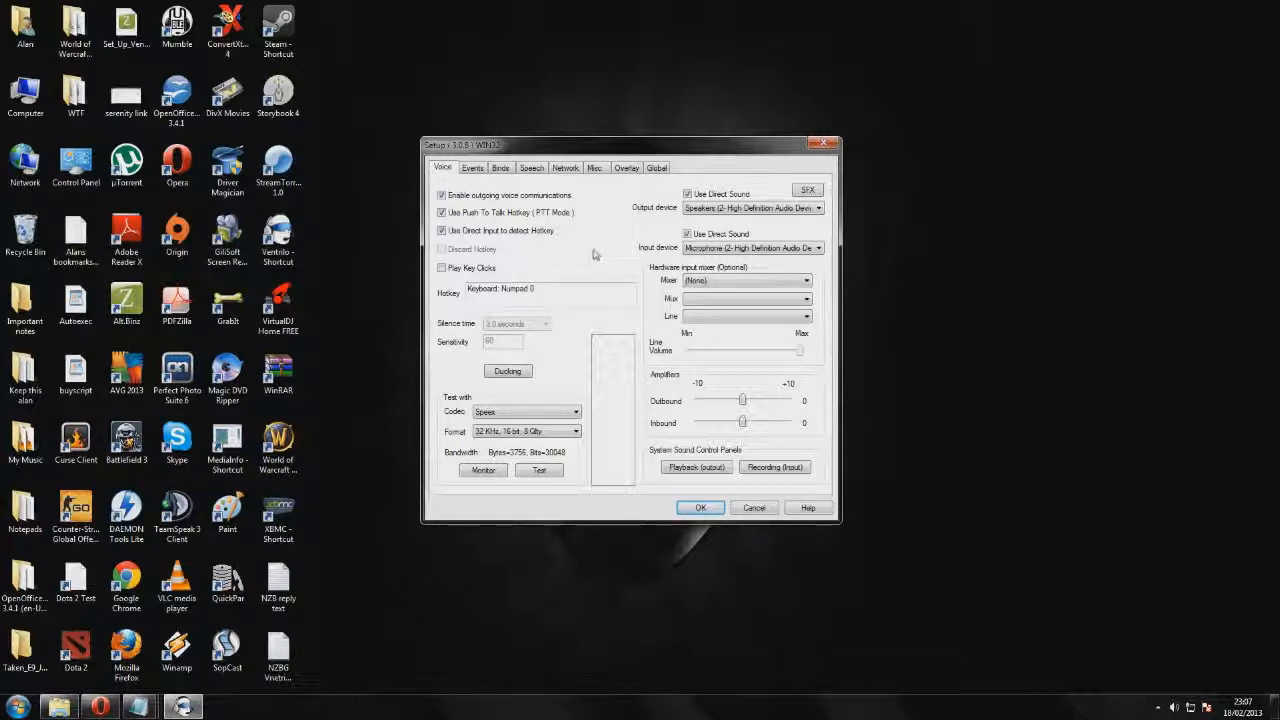
# Step: Assign Numpad 0 as the push-to-talk hotkey and save the voice setup
pyautogui.click(470, 292)
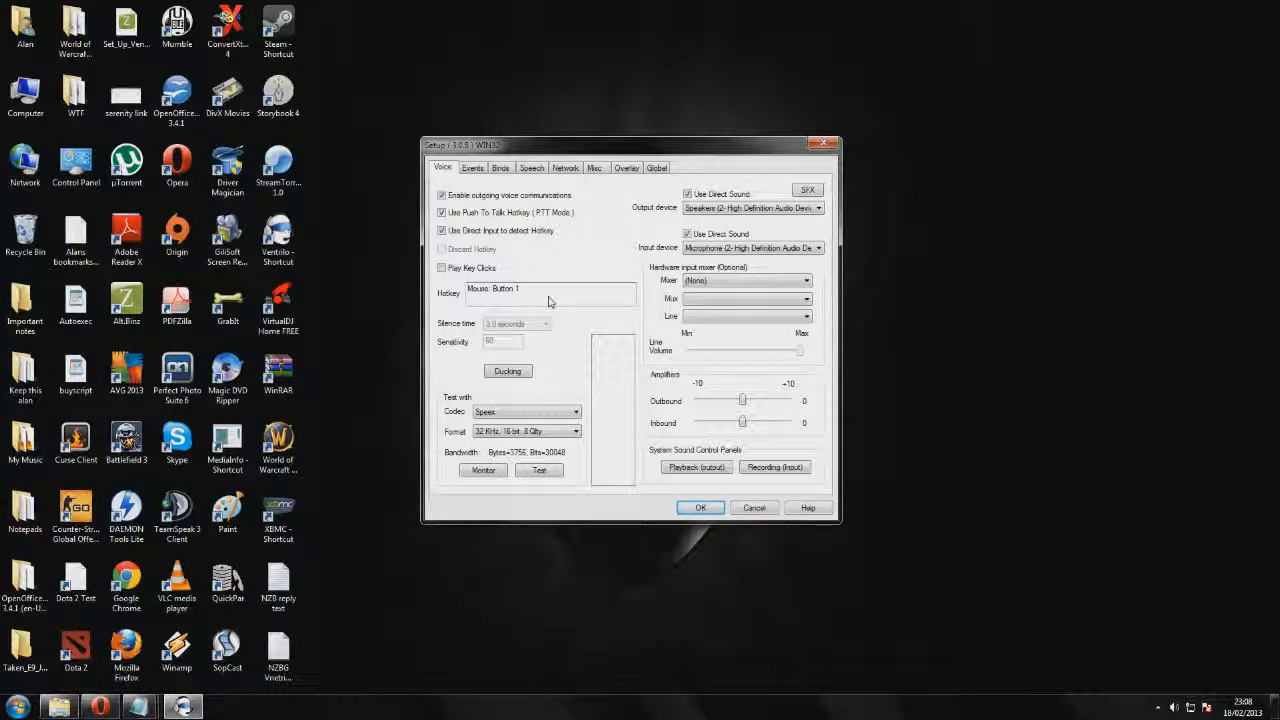
pyautogui.press('KP_0')
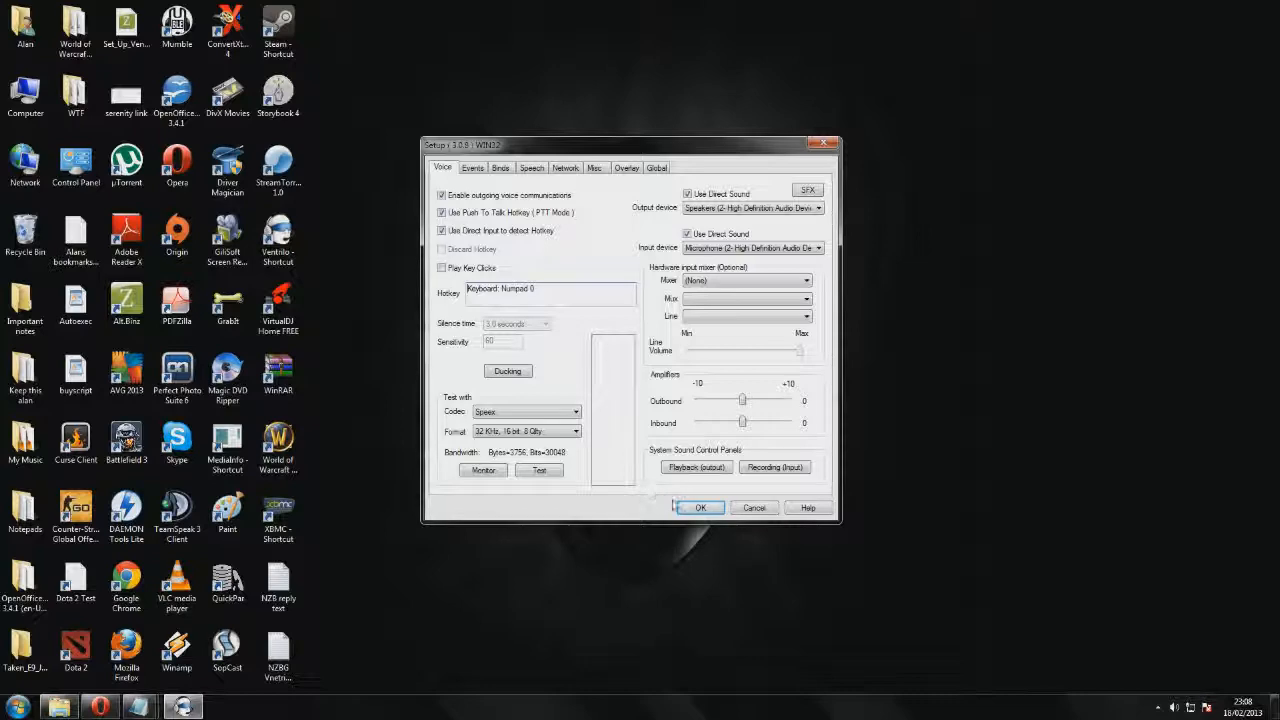
pyautogui.click(699, 508)
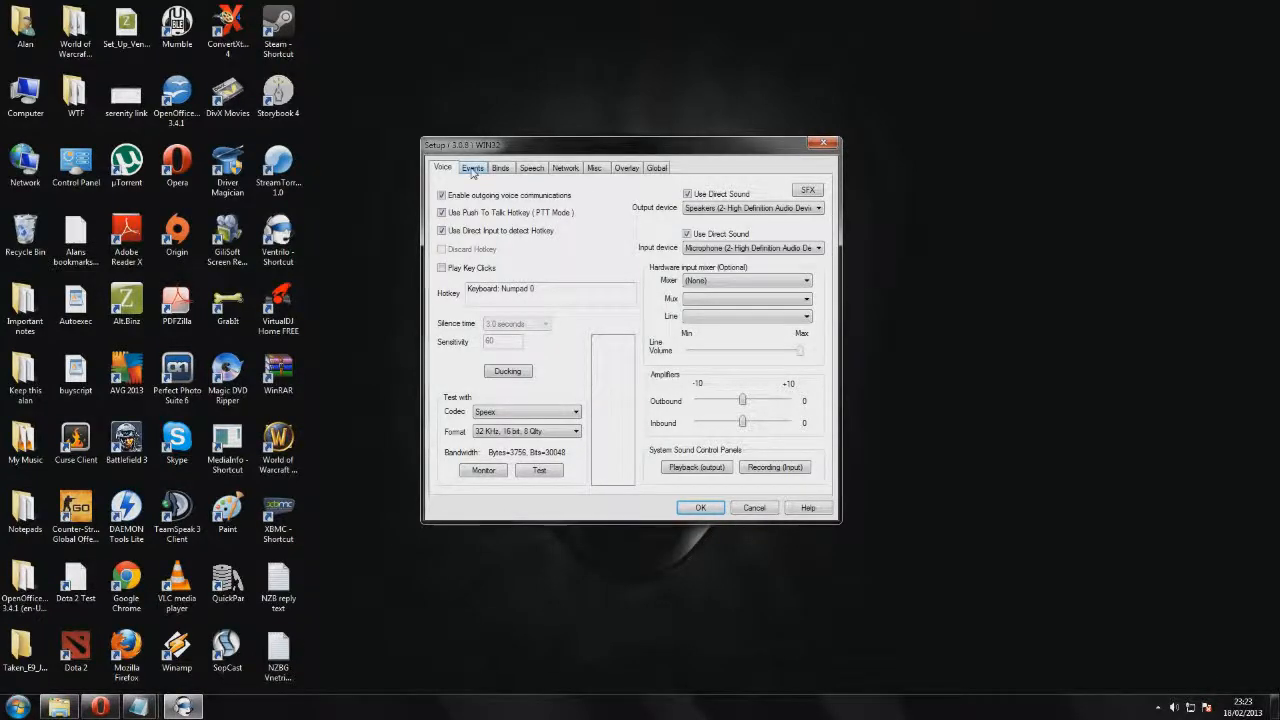
# Step: Set every event notification in the setup to Nothing
pyautogui.click(473, 170)
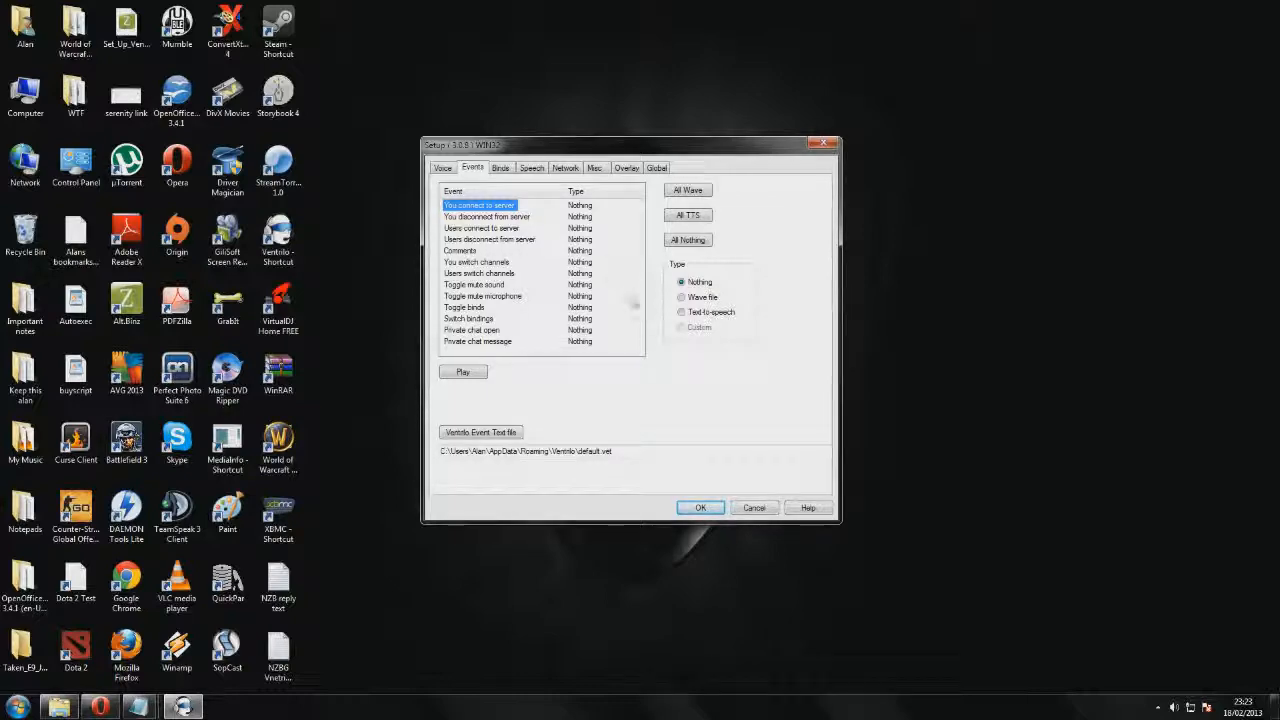
pyautogui.click(700, 507)
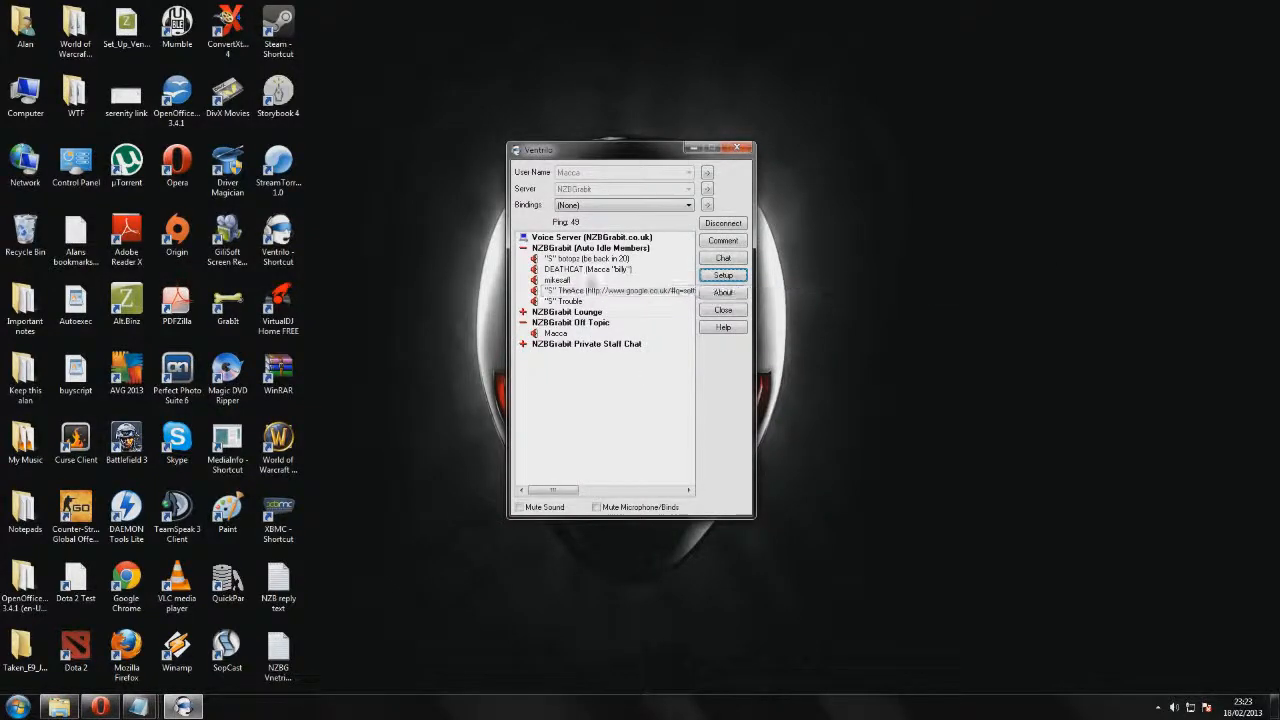
pyautogui.click(724, 276)
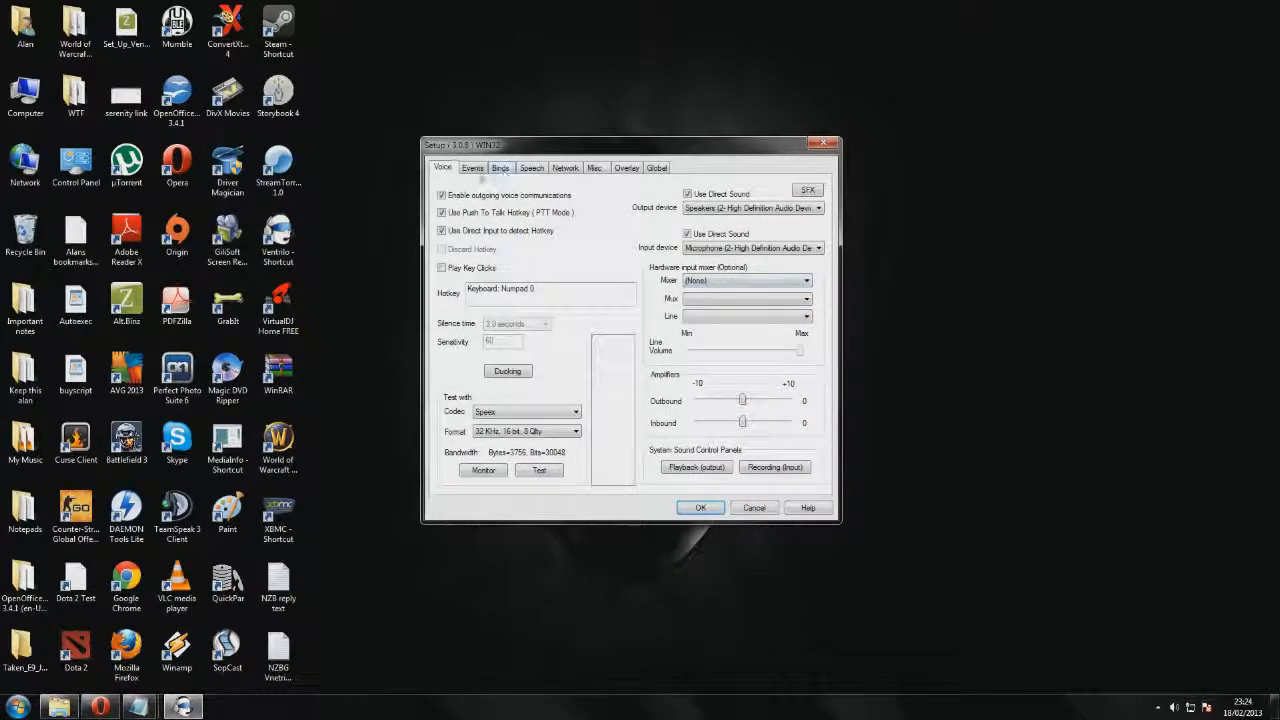
pyautogui.click(472, 168)
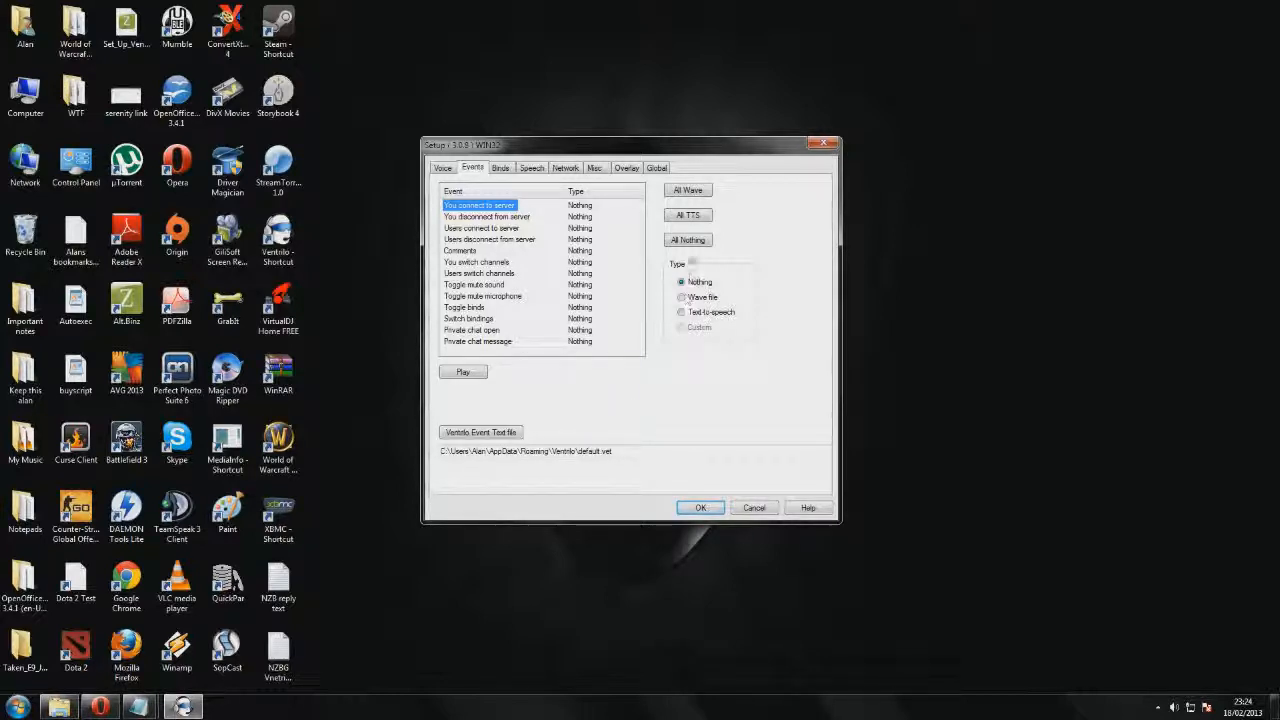
pyautogui.click(689, 242)
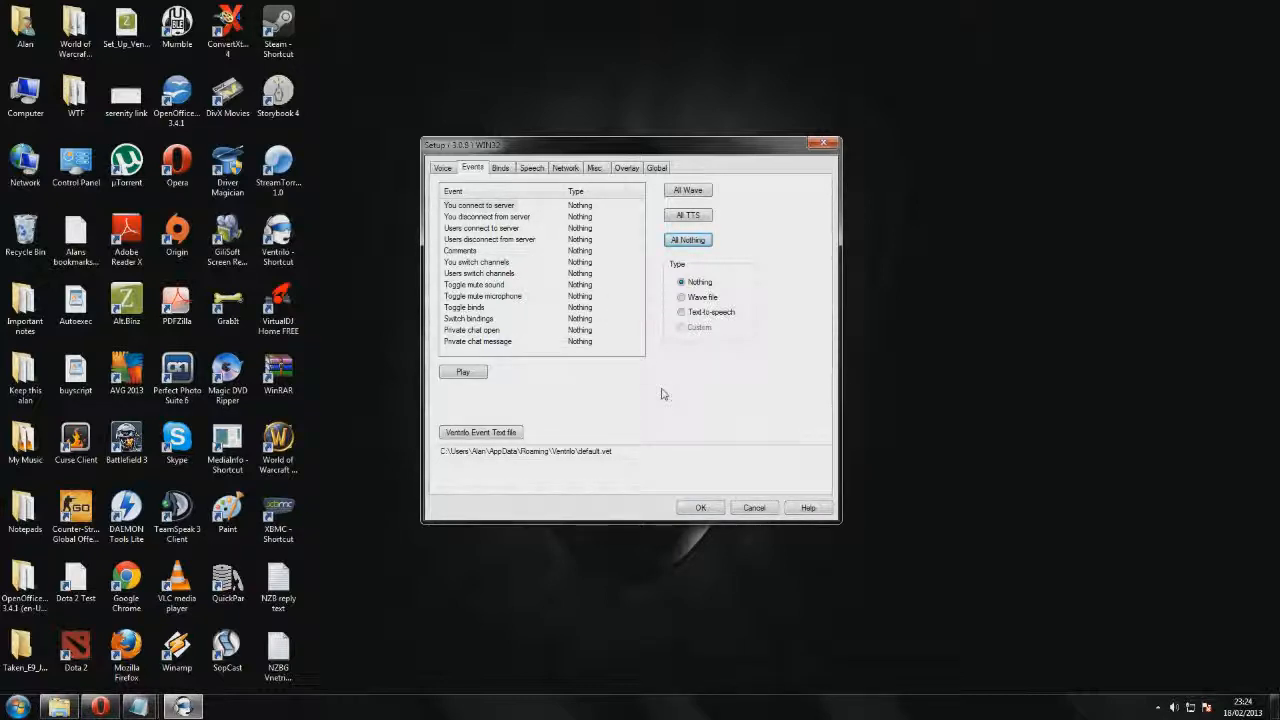
# Step: Set the "Users connect to server" and "Users disconnect from server" events to Text-to-speech and play the connect announcement
pyautogui.click(484, 228)
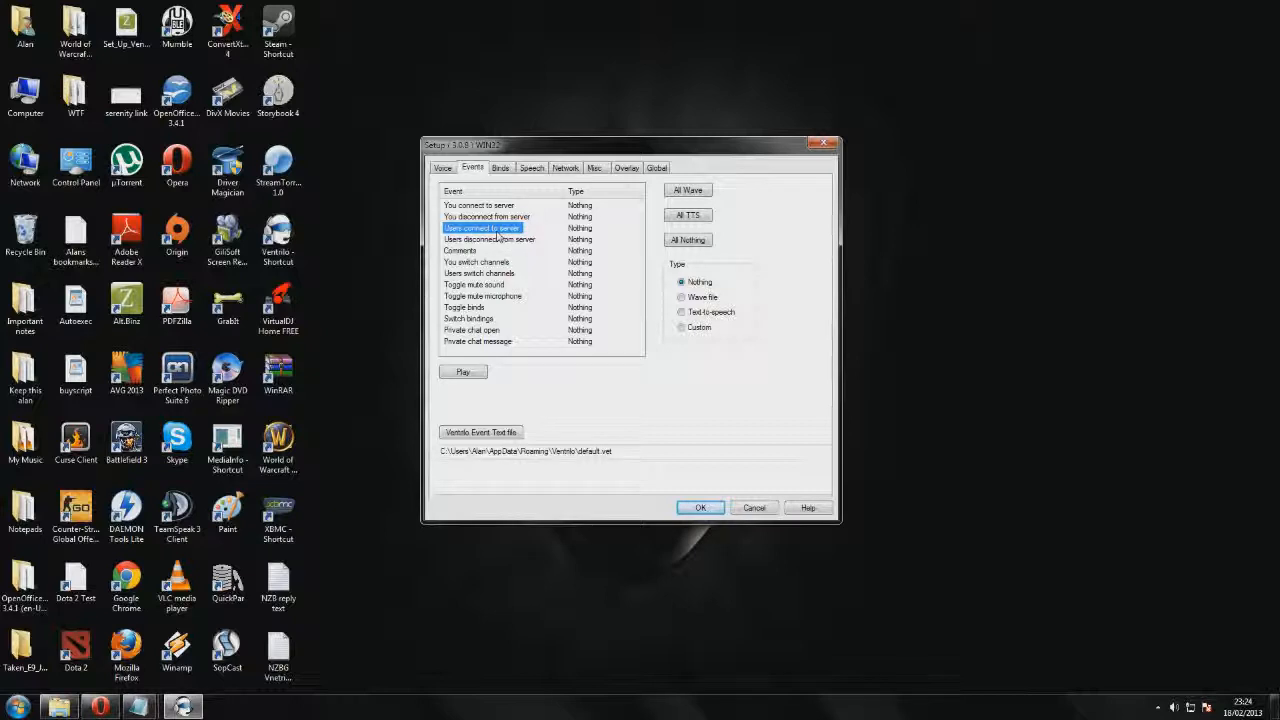
pyautogui.click(682, 312)
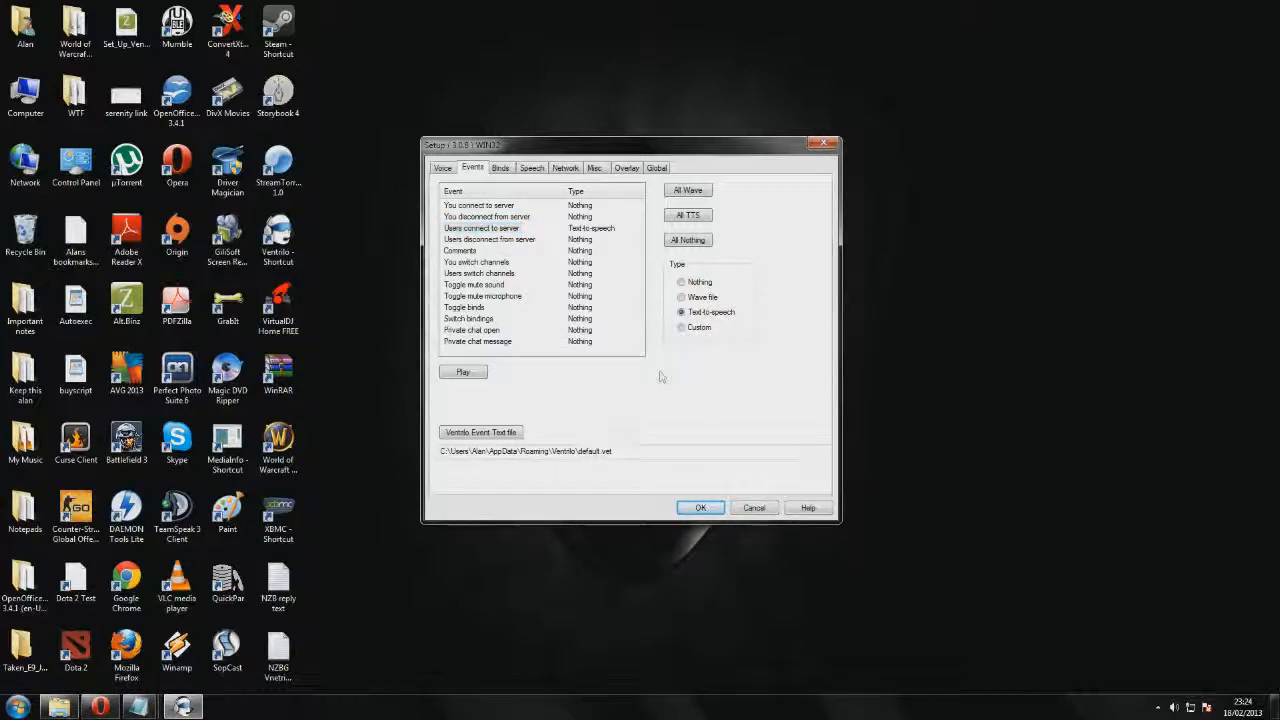
pyautogui.click(486, 241)
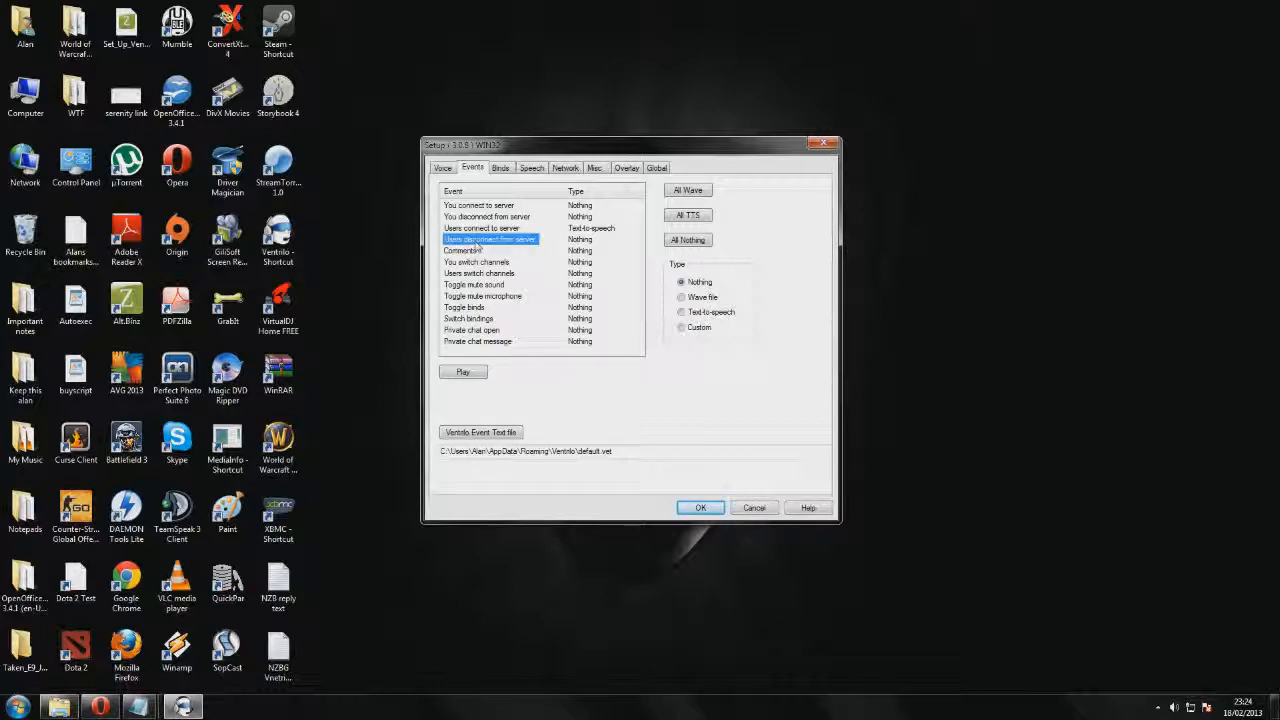
pyautogui.click(681, 312)
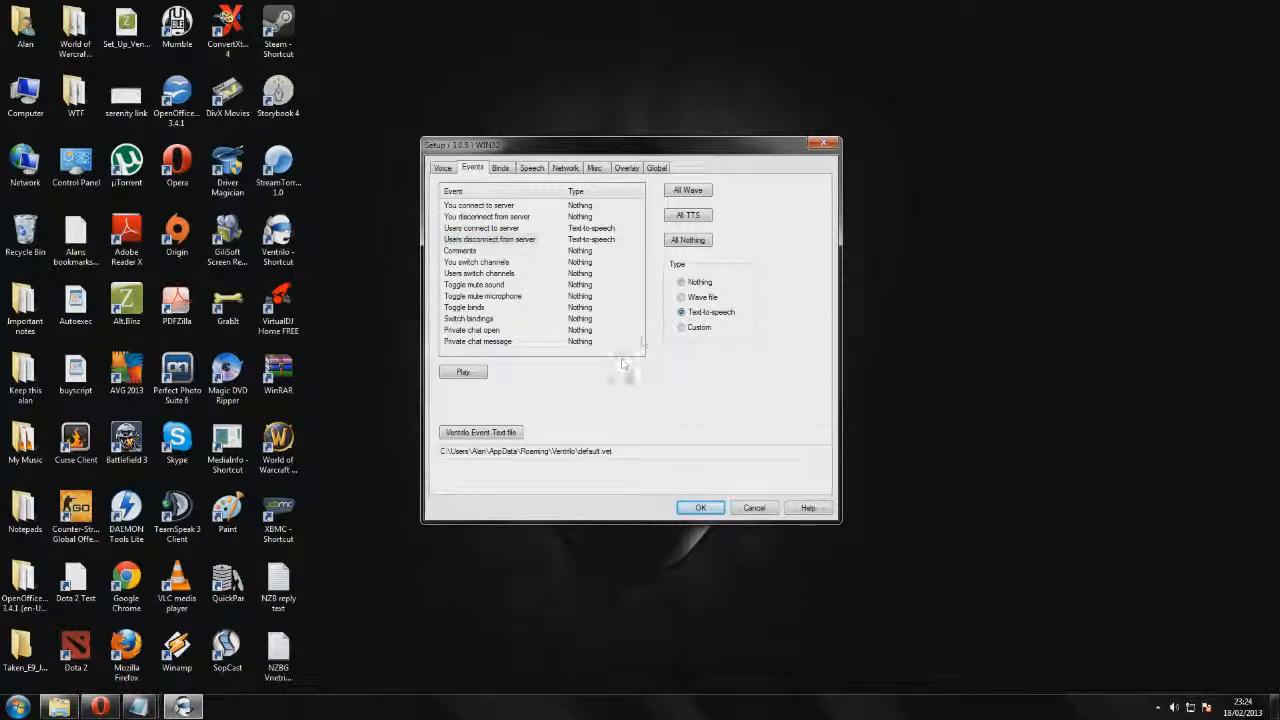
pyautogui.click(482, 228)
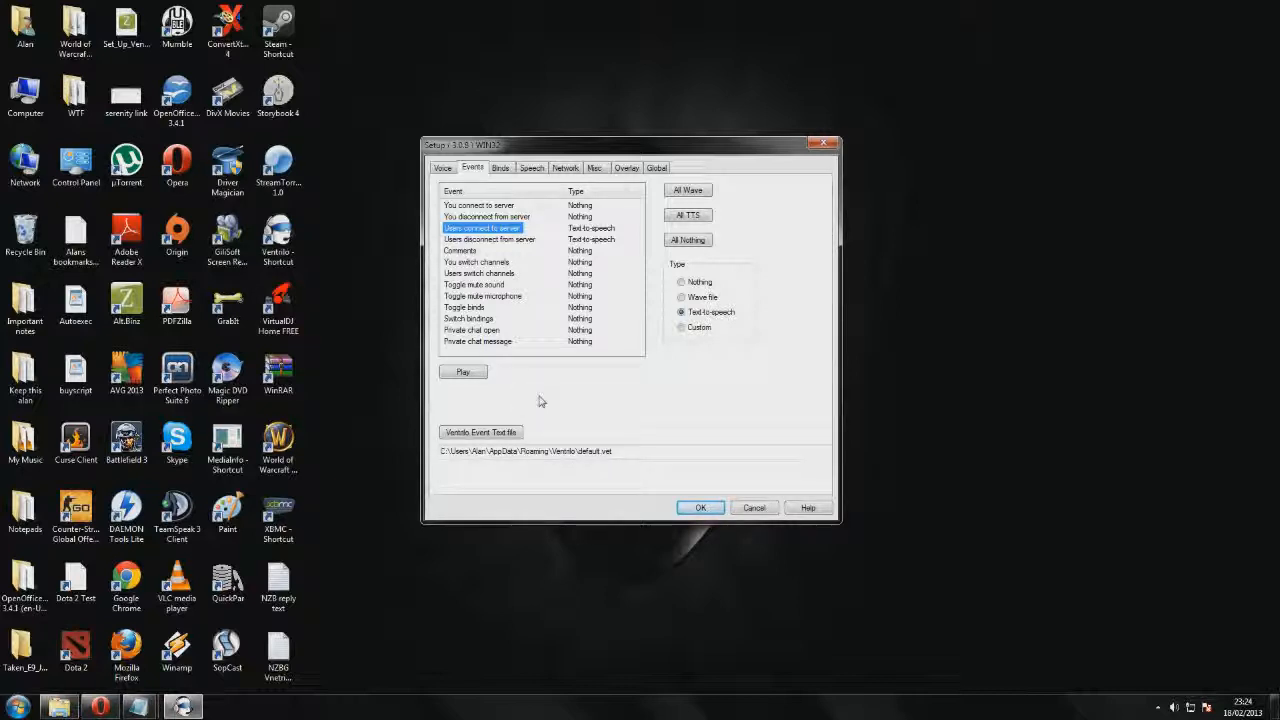
pyautogui.click(468, 373)
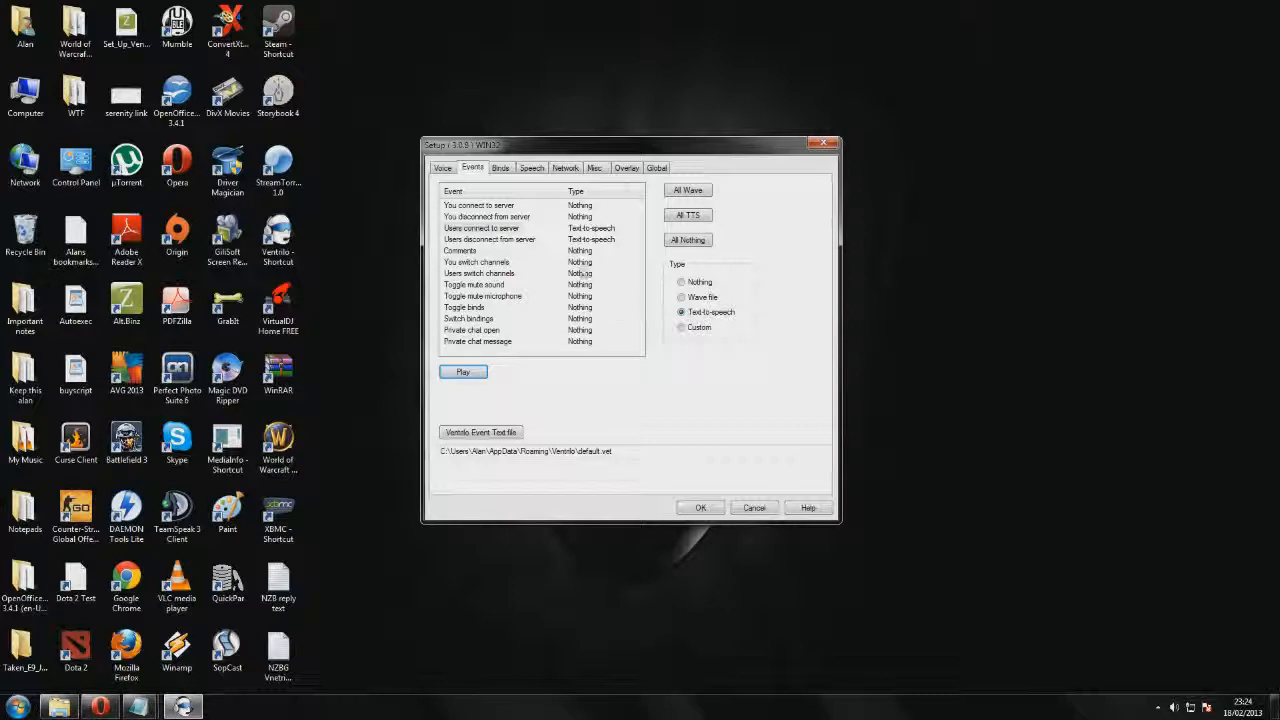
# Step: Set the user connect and user disconnect events to Nothing and save the setup
pyautogui.click(490, 240)
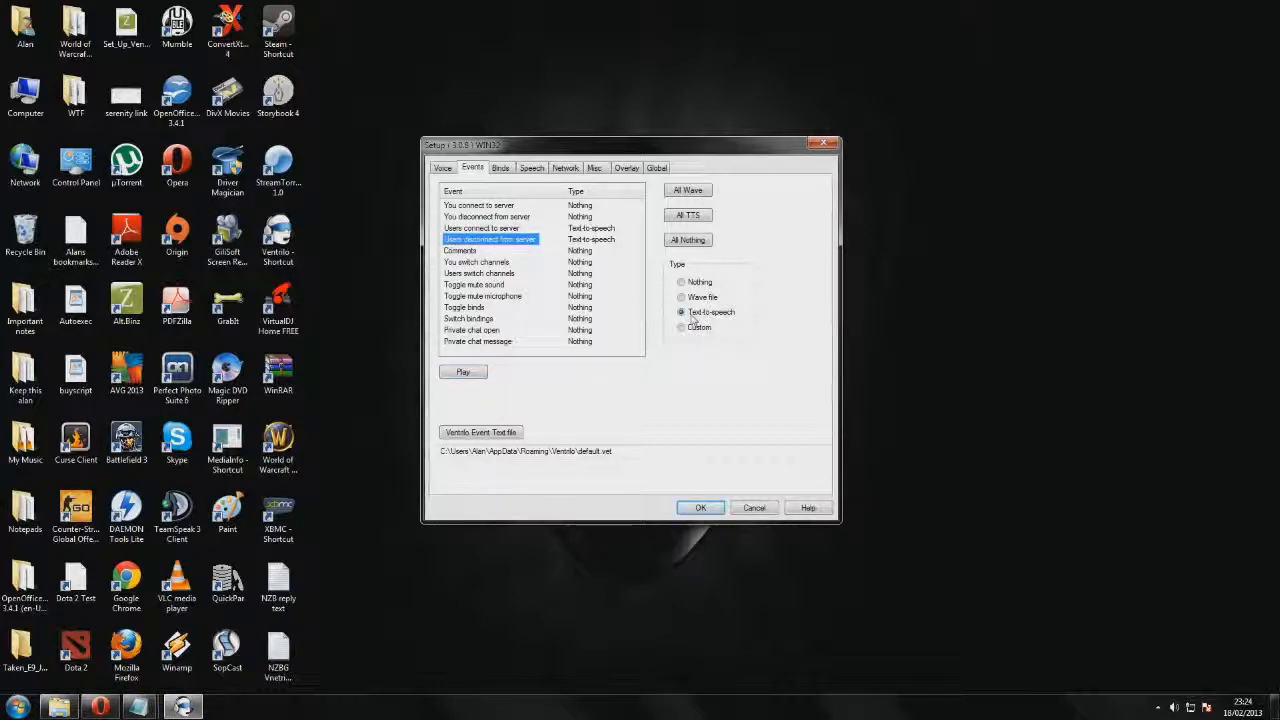
pyautogui.click(682, 283)
pyautogui.click(505, 228)
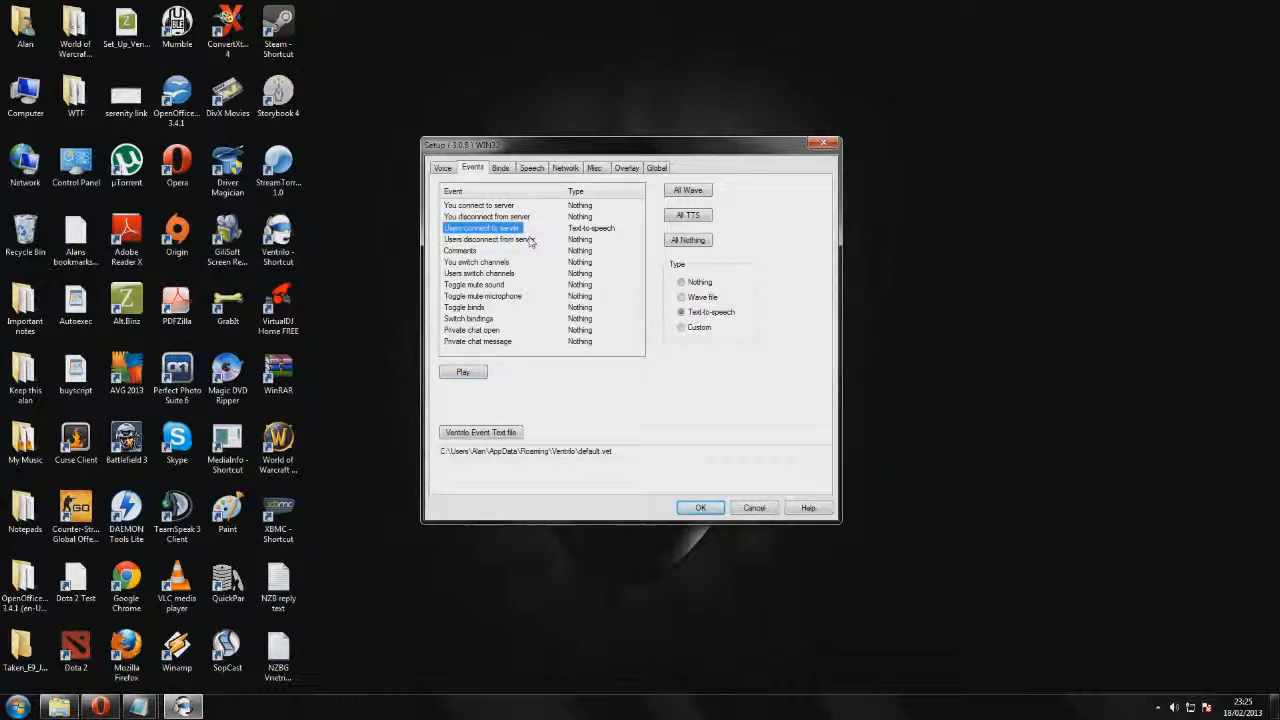
pyautogui.click(681, 282)
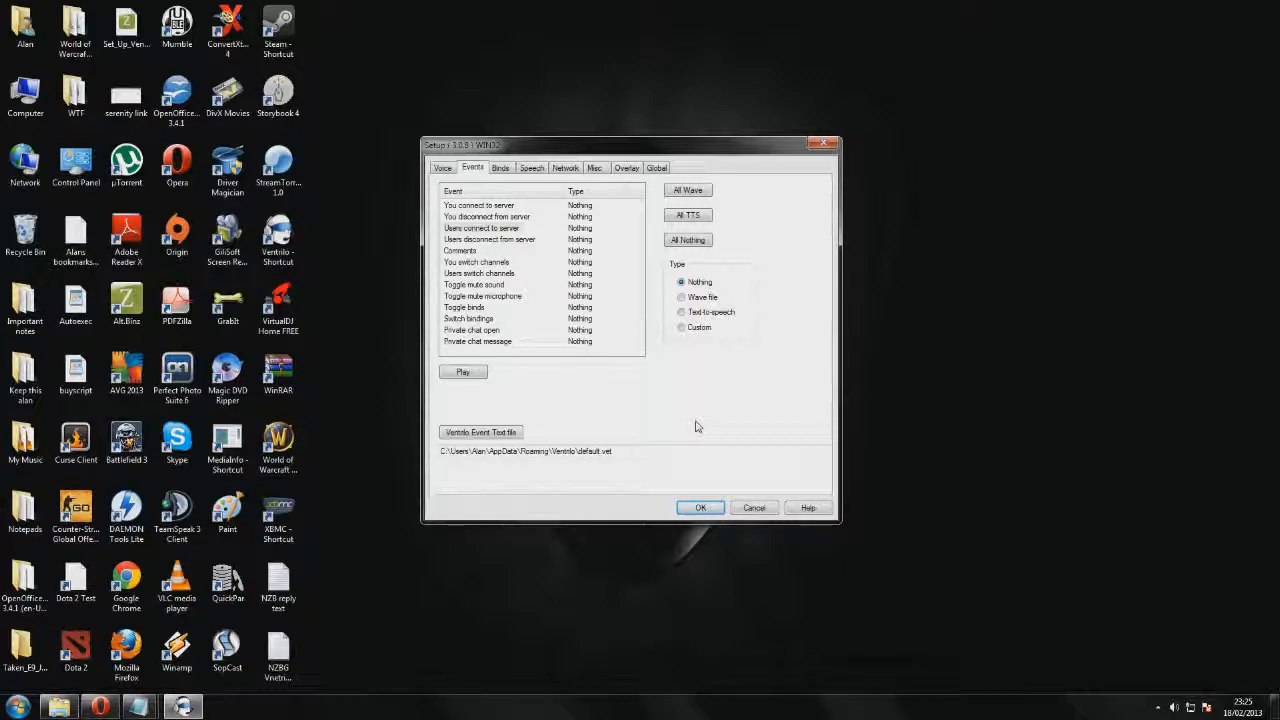
pyautogui.click(701, 508)
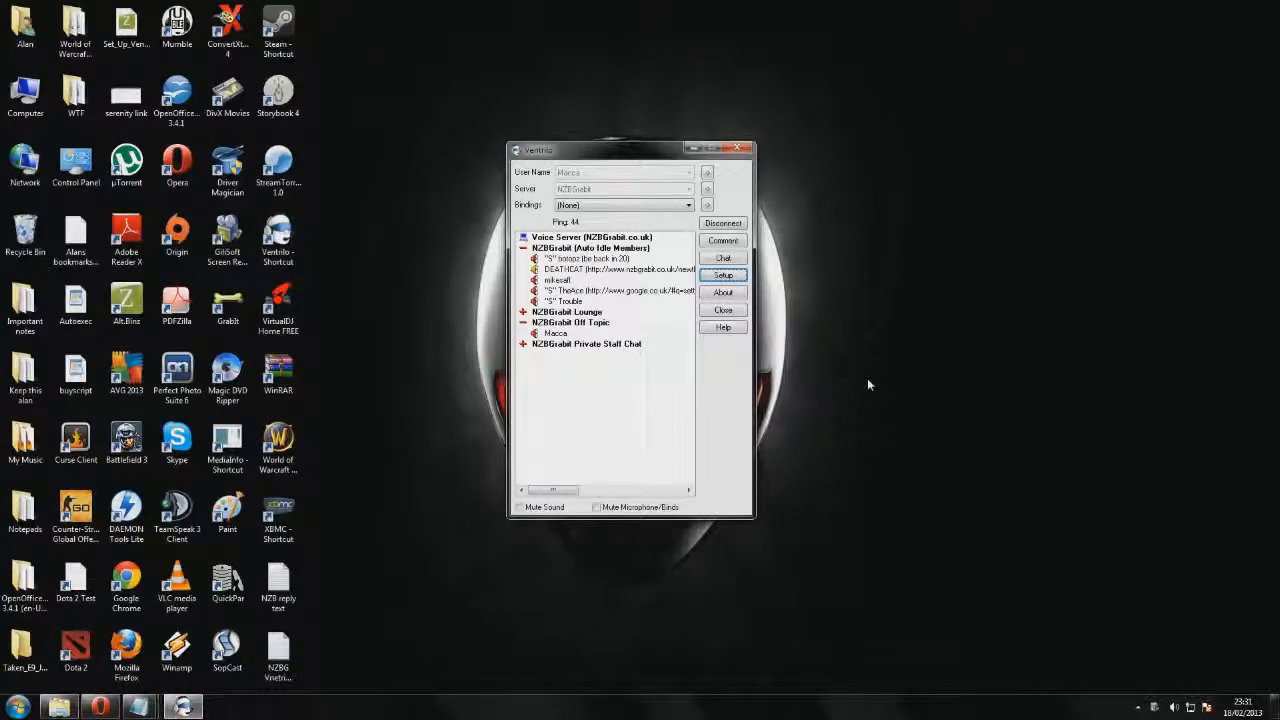
# Step: Review the miscellaneous setup options, including system tray, channel expansion and chat settings, and close the setup
pyautogui.click(723, 275)
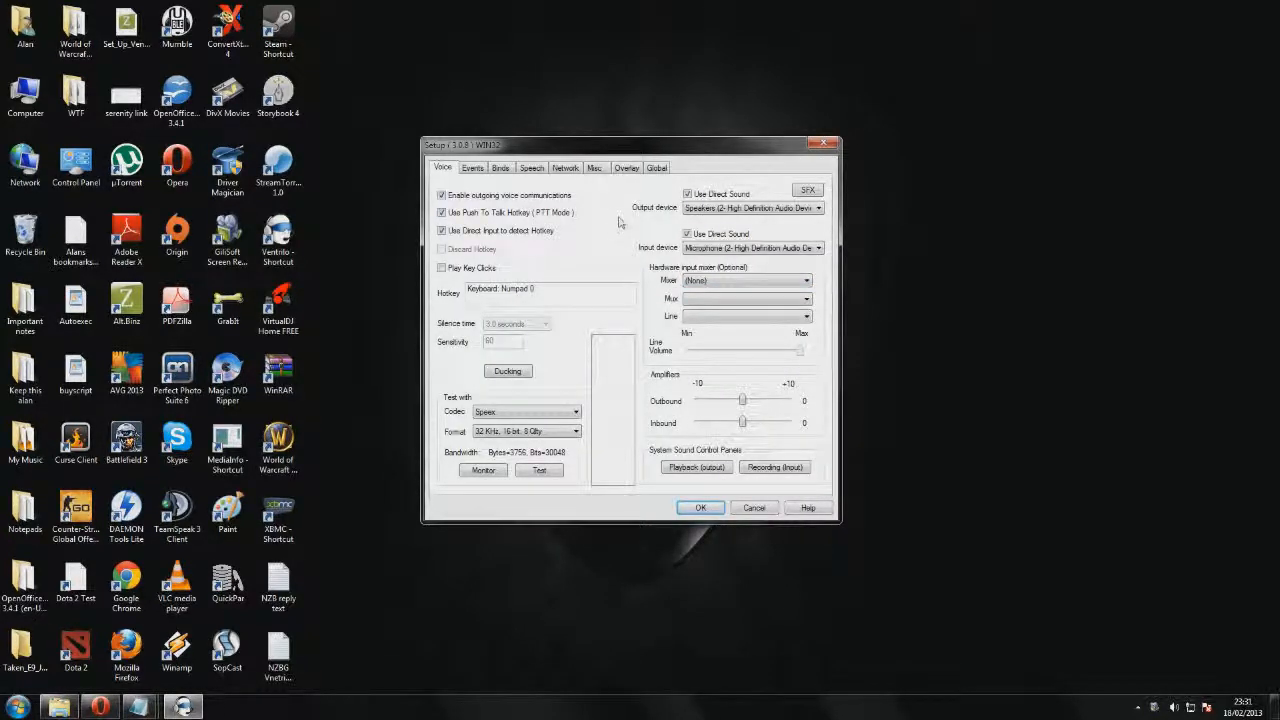
pyautogui.click(596, 169)
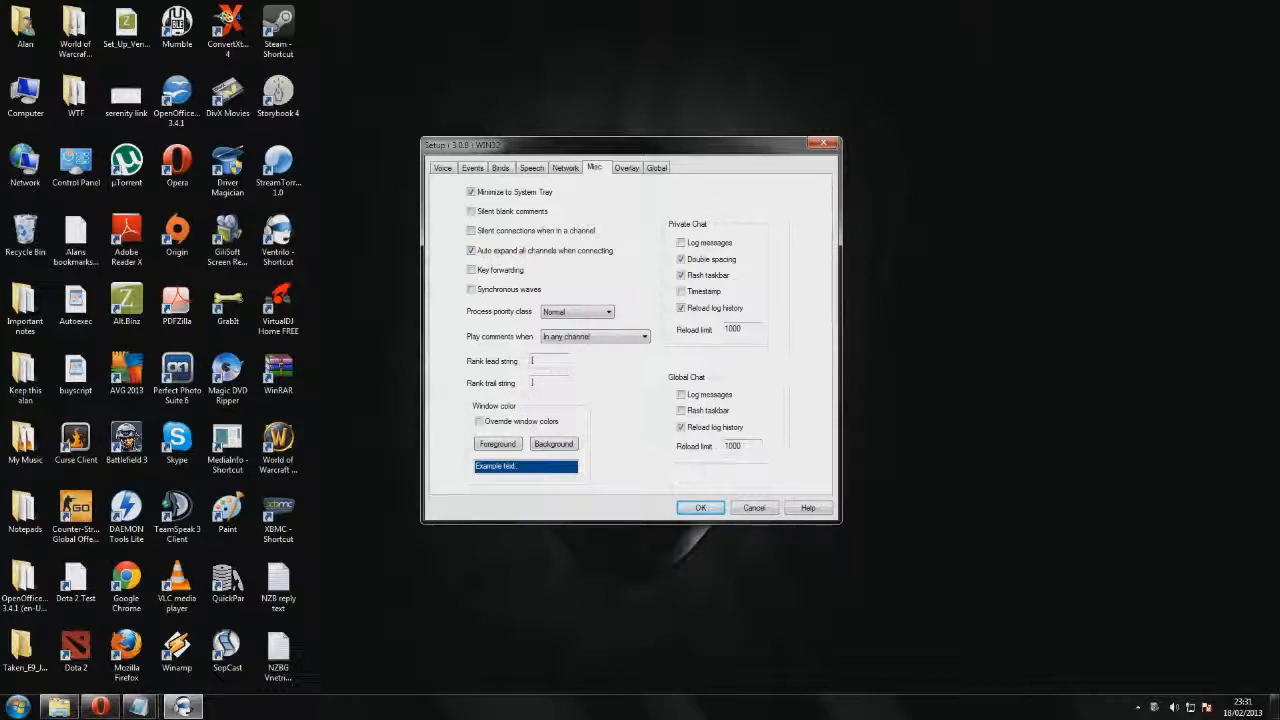
pyautogui.click(703, 509)
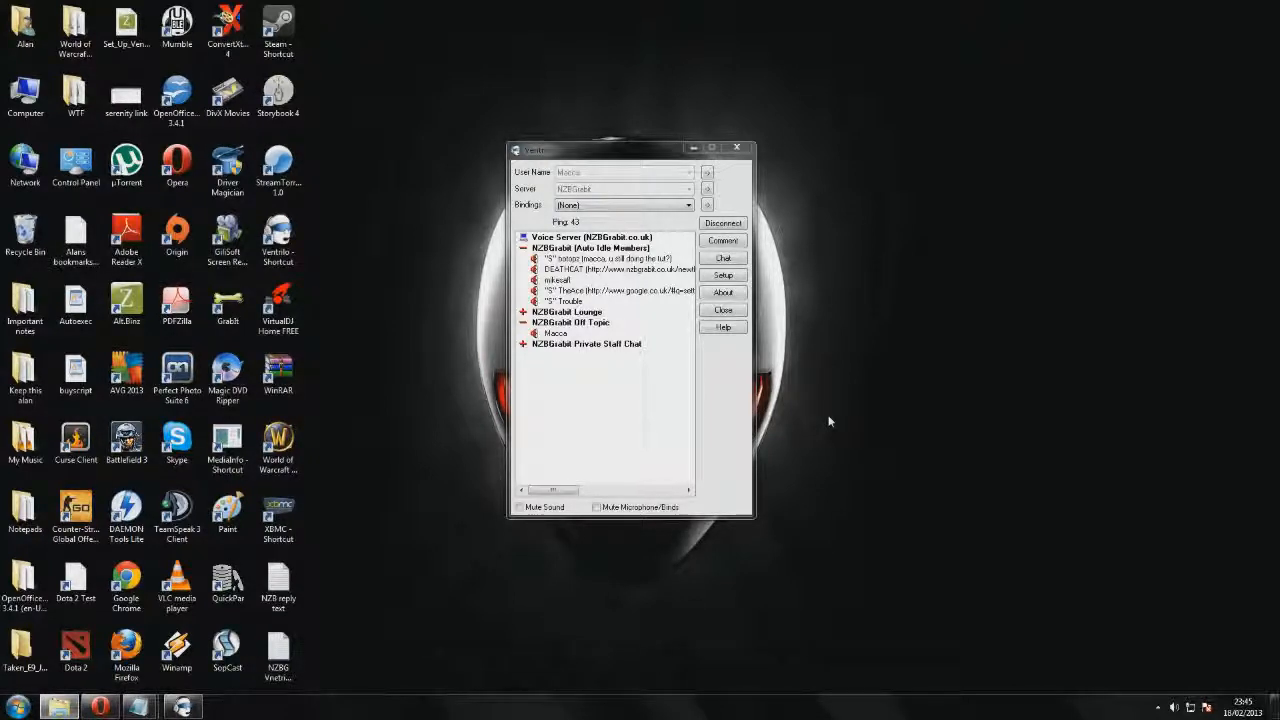
# Step: Add the Compressor sound effect to the voice output's special effects
pyautogui.click(723, 276)
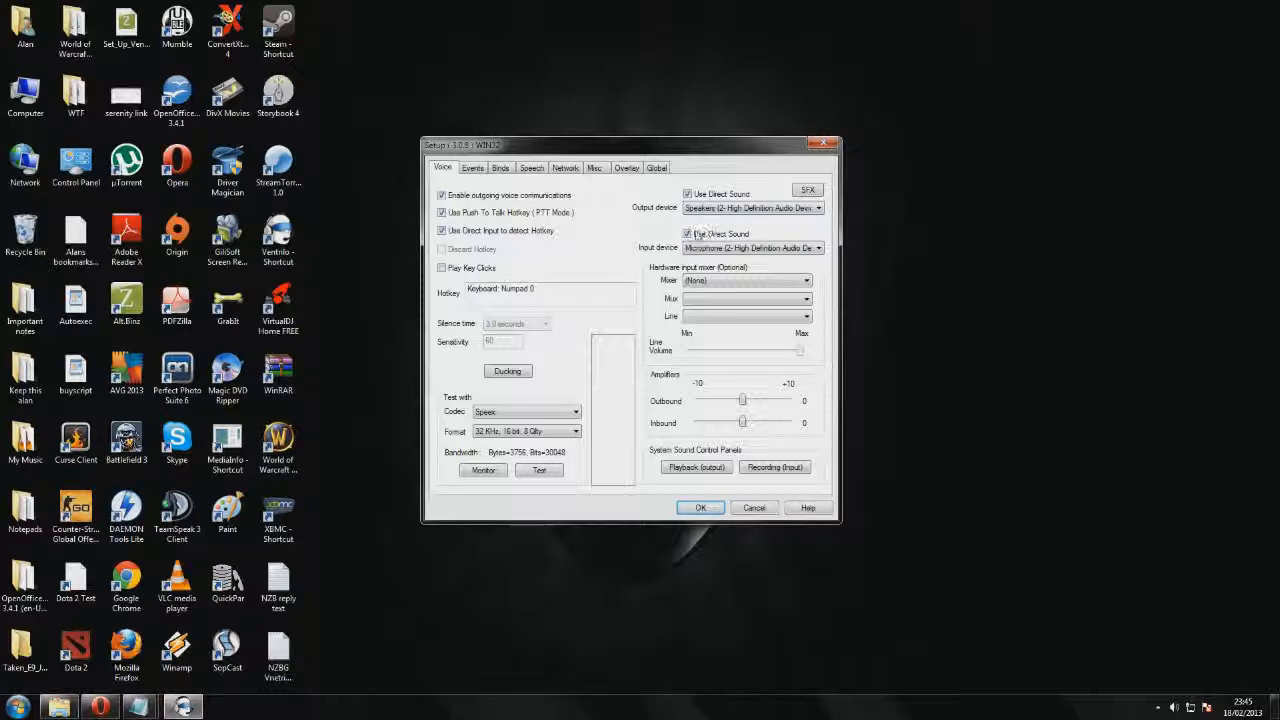
pyautogui.click(808, 191)
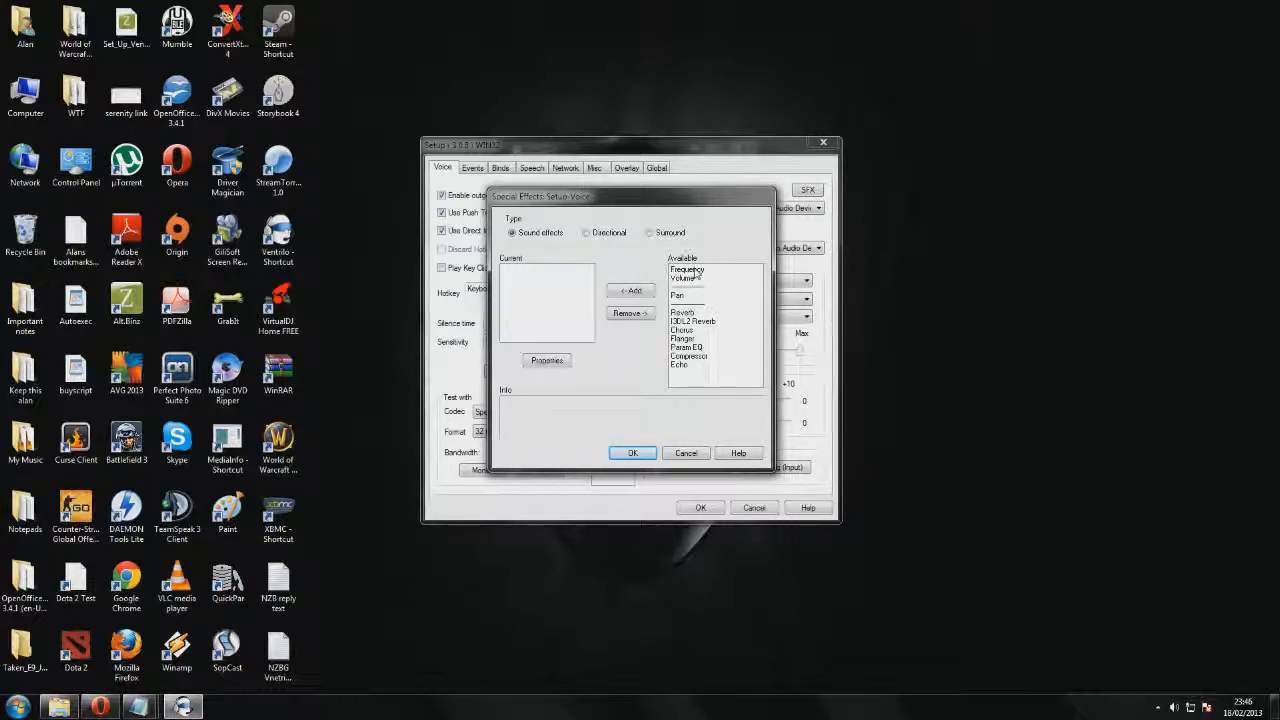
pyautogui.click(703, 357)
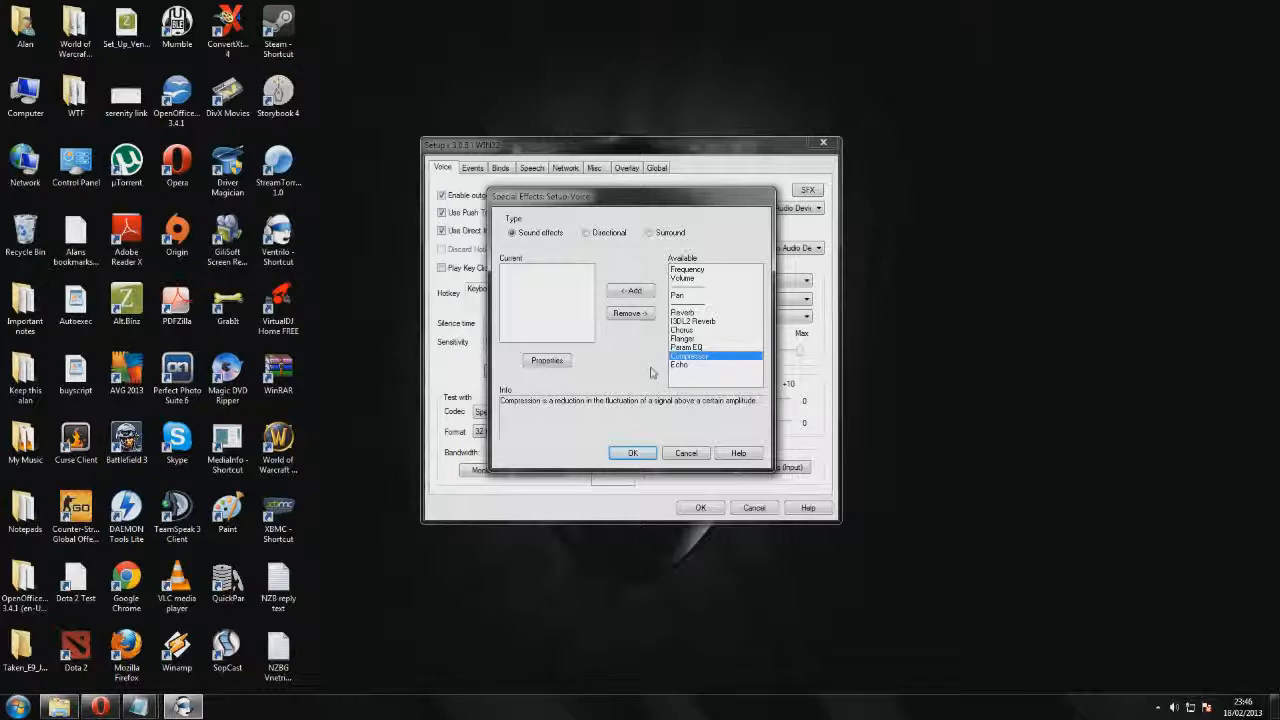
pyautogui.click(630, 291)
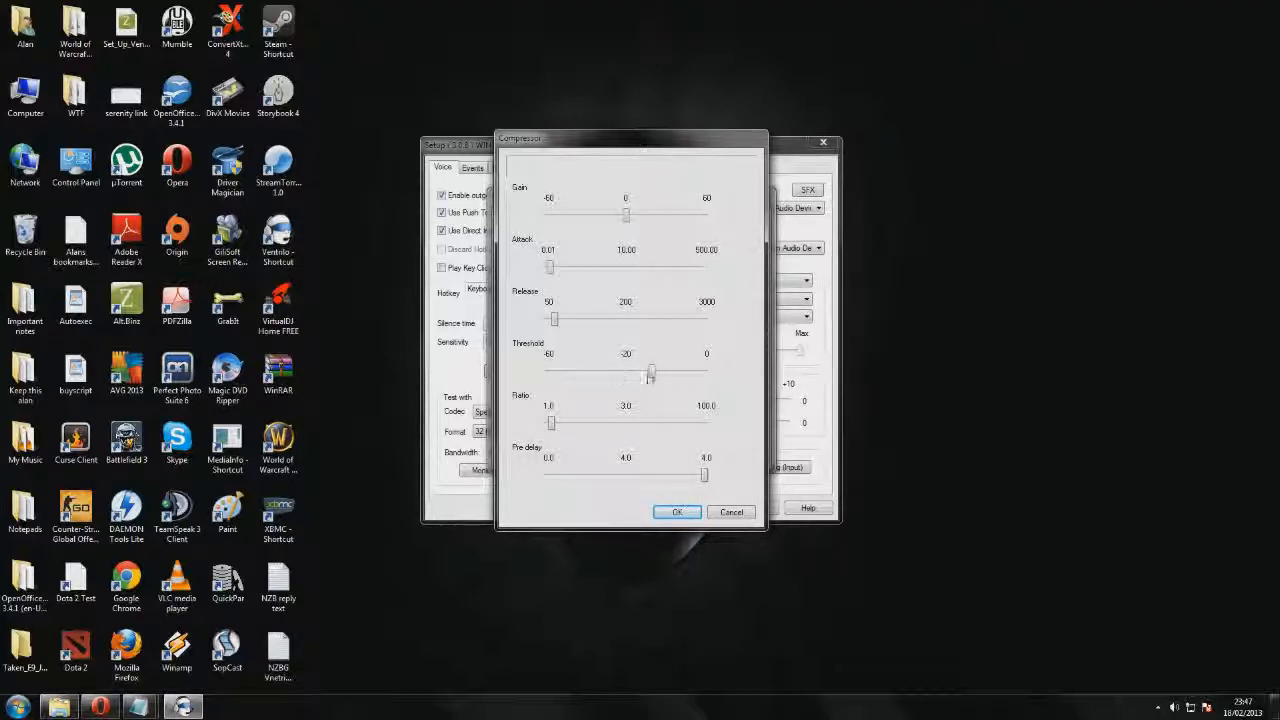
# Step: Set the compressor's threshold to -30 and ratio to 100.0, and save the effect and the setup
pyautogui.moveTo(651, 373)
pyautogui.mouseDown()
pyautogui.moveTo(565, 373)
pyautogui.moveTo(651, 373)
pyautogui.mouseUp()
pyautogui.moveTo(651, 372); pyautogui.dragTo(625, 376)
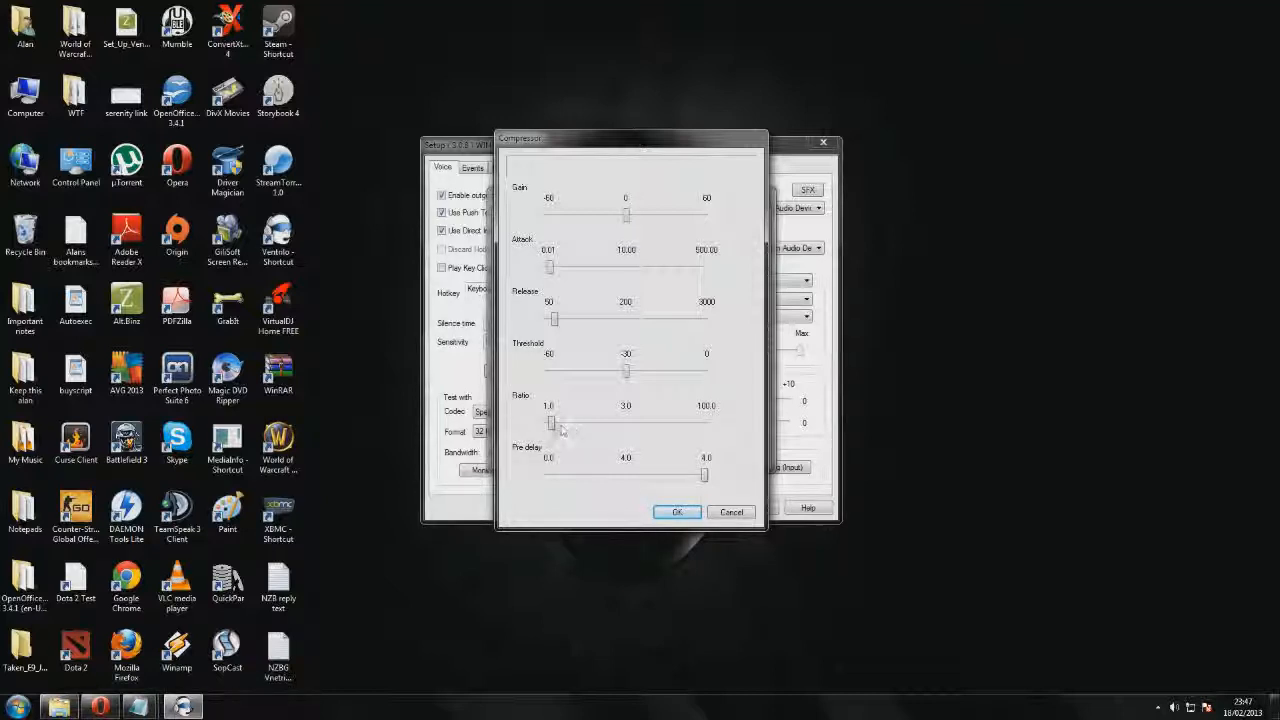
pyautogui.moveTo(556, 424); pyautogui.dragTo(711, 432)
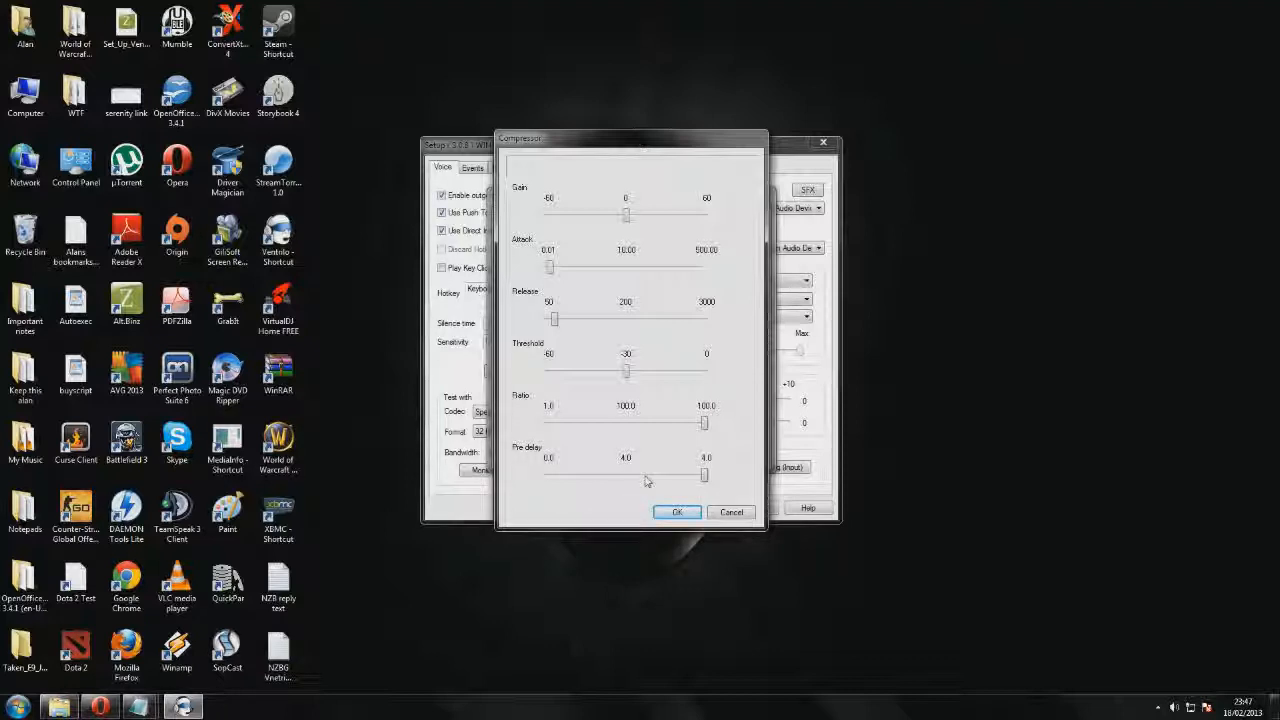
pyautogui.click(669, 514)
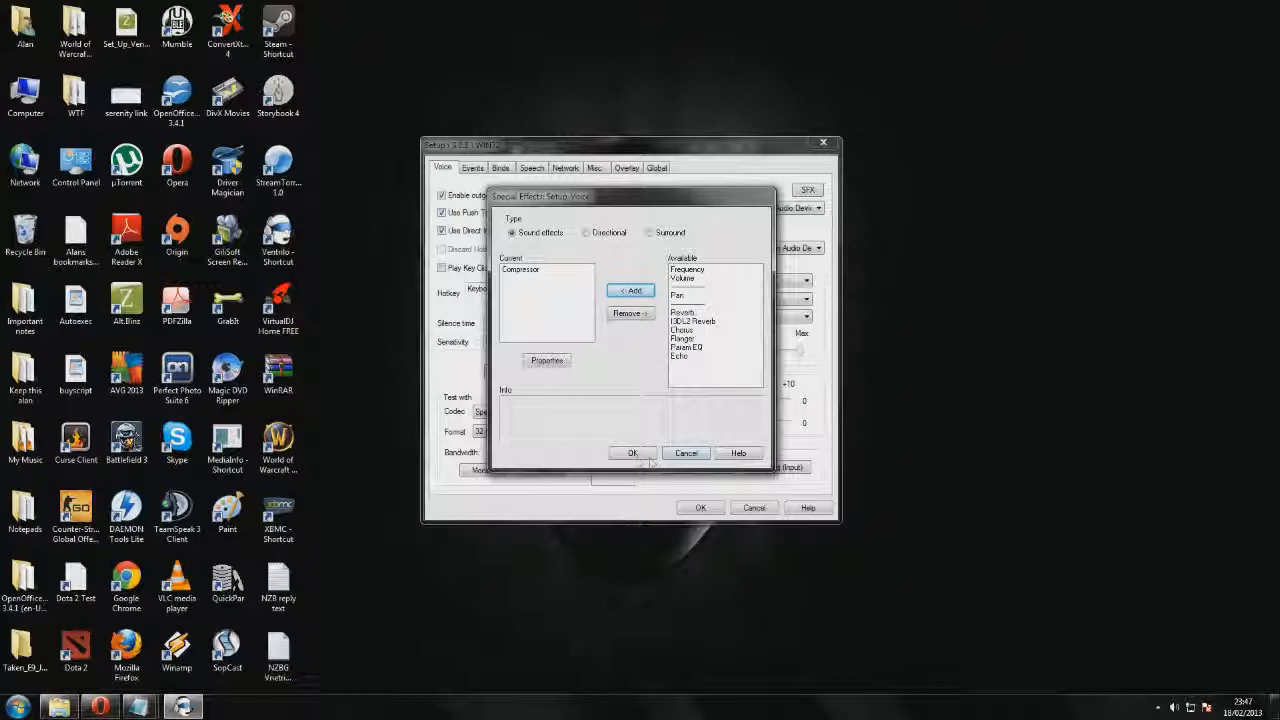
pyautogui.click(632, 453)
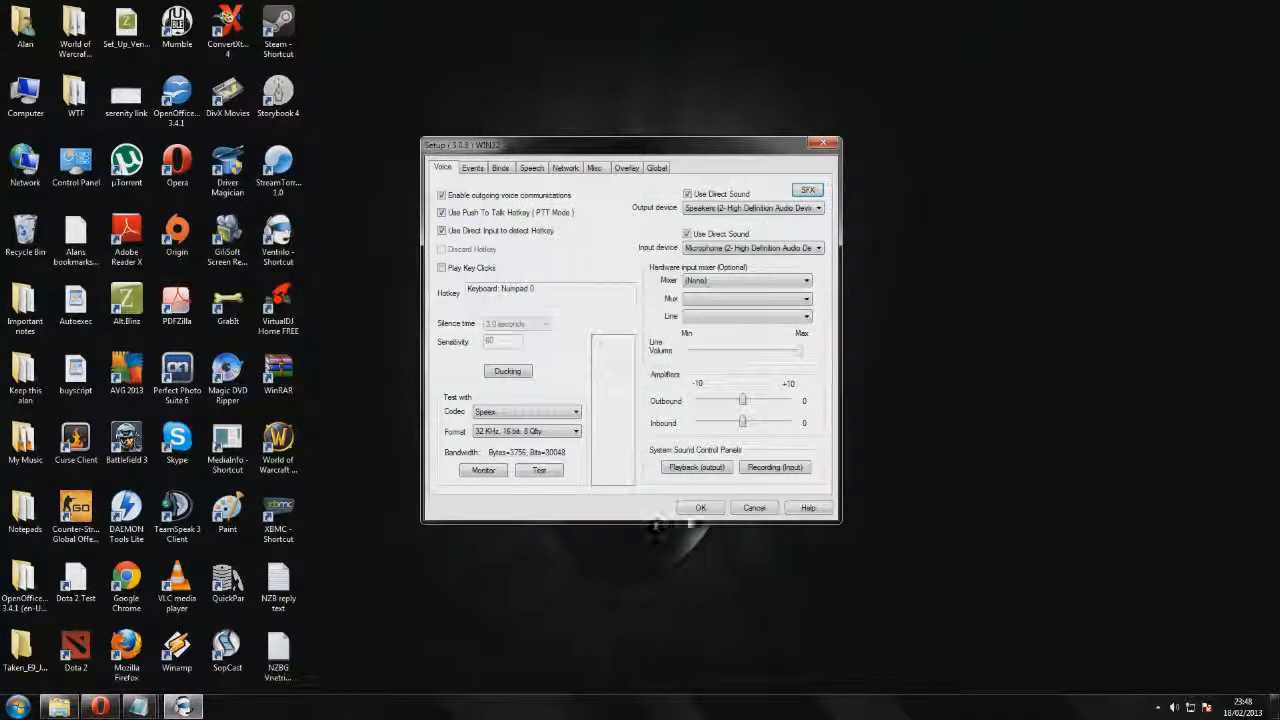
pyautogui.click(701, 507)
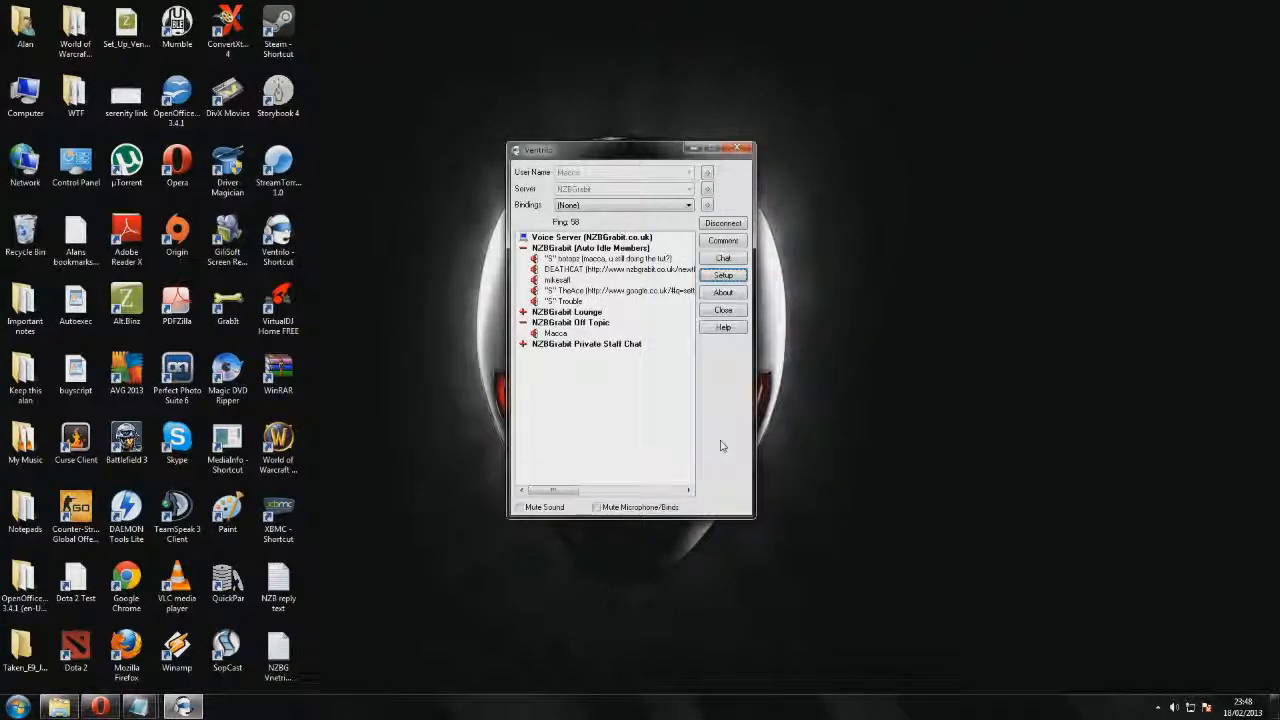